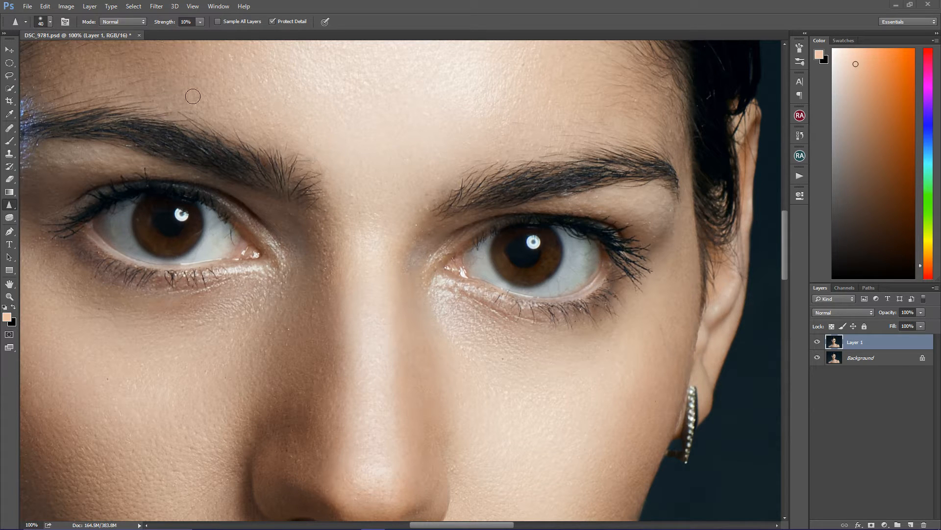
# - Sharpen the irises of both eyes on Layer 1 with the Sharpen tool at 10% strength
pyautogui.click(6, 210)
pyautogui.click(186, 21)
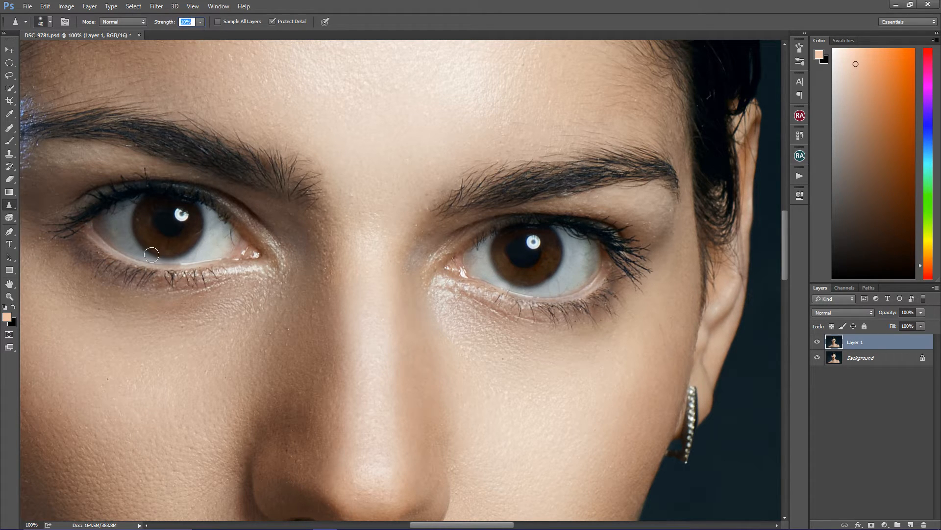
pyautogui.moveTo(180, 249)
pyautogui.mouseDown()
pyautogui.moveTo(140, 226)
pyautogui.moveTo(152, 239)
pyautogui.moveTo(204, 225)
pyautogui.mouseUp()
pyautogui.moveTo(510, 261)
pyautogui.mouseDown()
pyautogui.moveTo(550, 258)
pyautogui.moveTo(502, 263)
pyautogui.moveTo(554, 239)
pyautogui.mouseUp()
# - Apply a High Pass filter with a 1.5-pixel radius to Layer 1 and set its blend mode to Vivid Light
pyautogui.press('b')
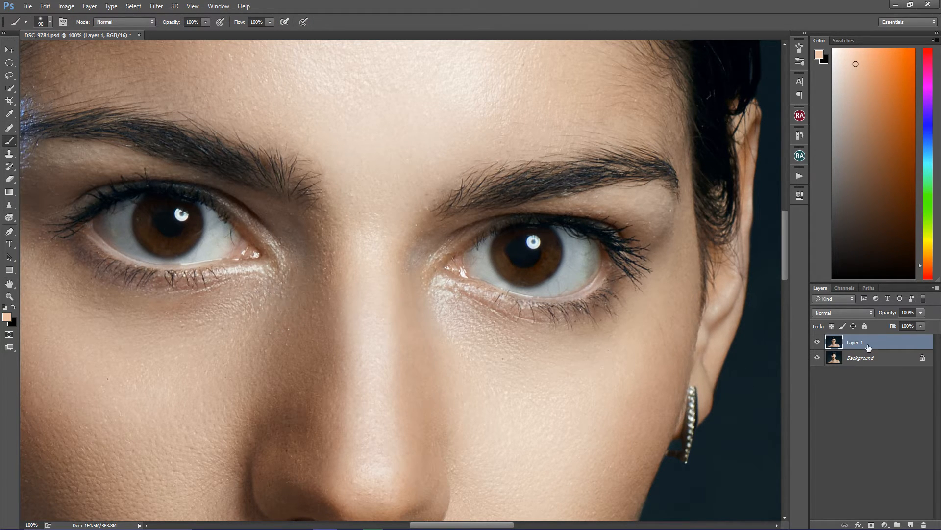
pyautogui.click(156, 6)
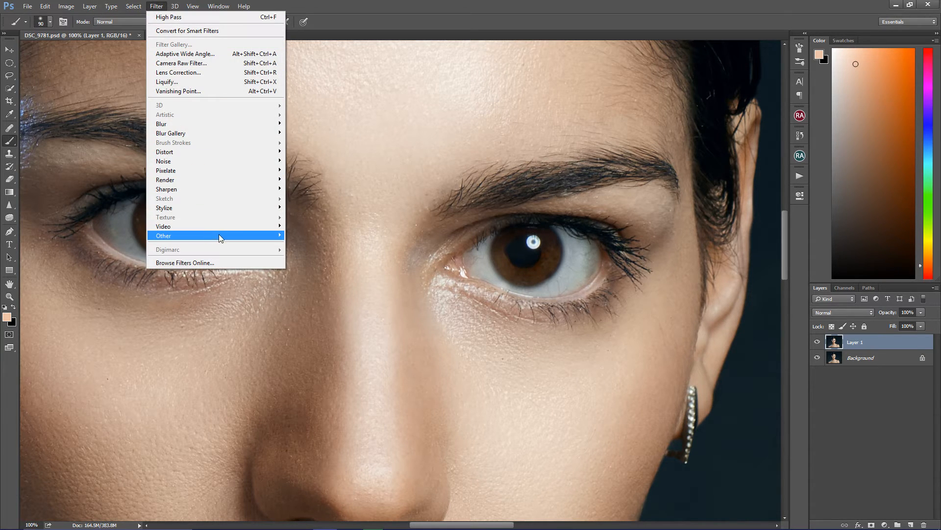
pyautogui.moveTo(227, 240)
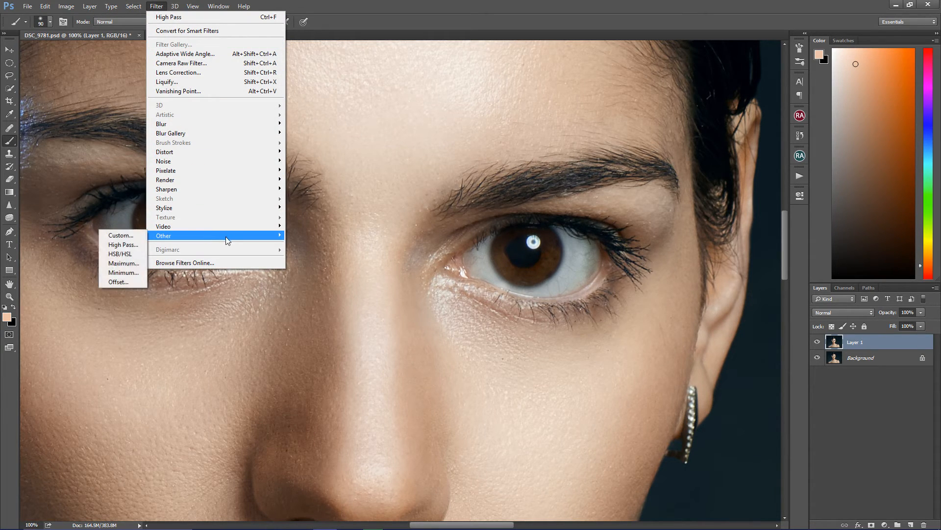
pyautogui.click(130, 245)
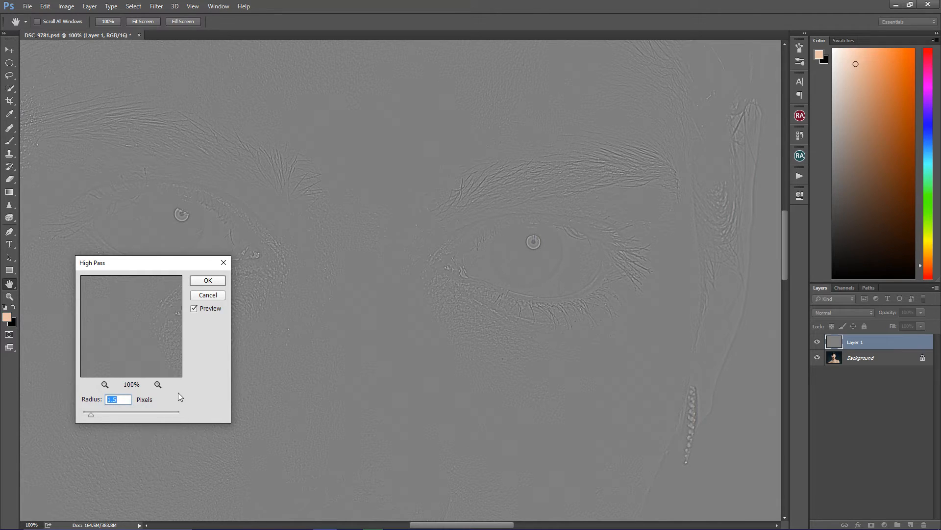
pyautogui.click(208, 280)
pyautogui.press('b')
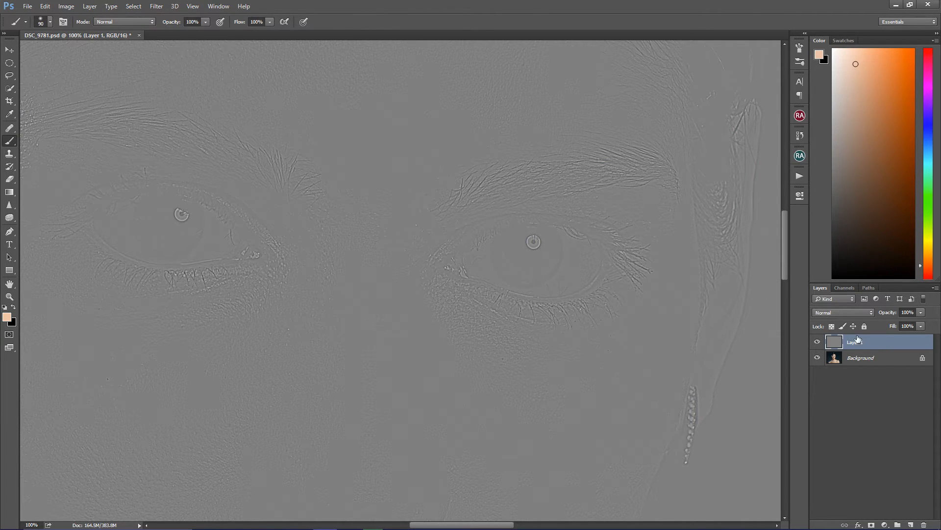
pyautogui.click(837, 311)
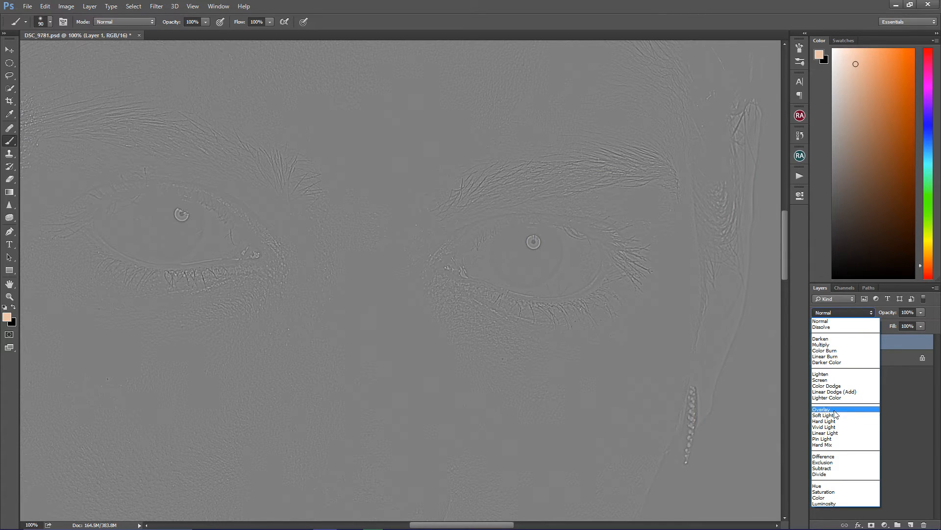
pyautogui.click(832, 427)
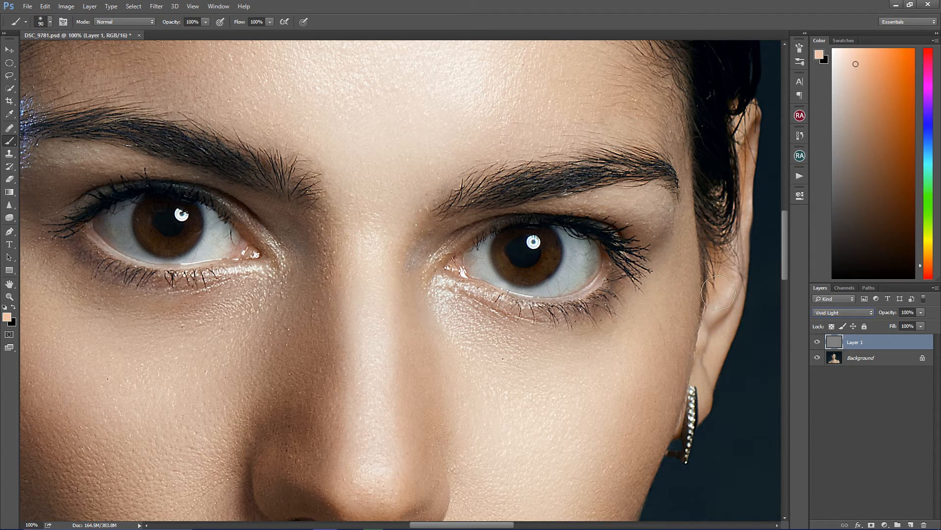
# - Add a black layer mask to Layer 1 and paint white over the eyes to reveal the Vivid Light sharpening there
pyautogui.click(872, 525)
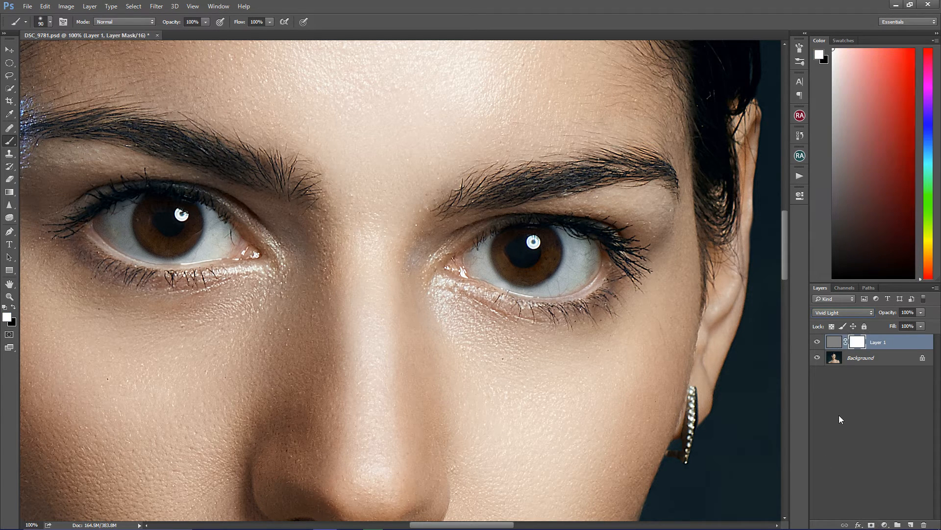
pyautogui.hotkey('ctrl', 'i')
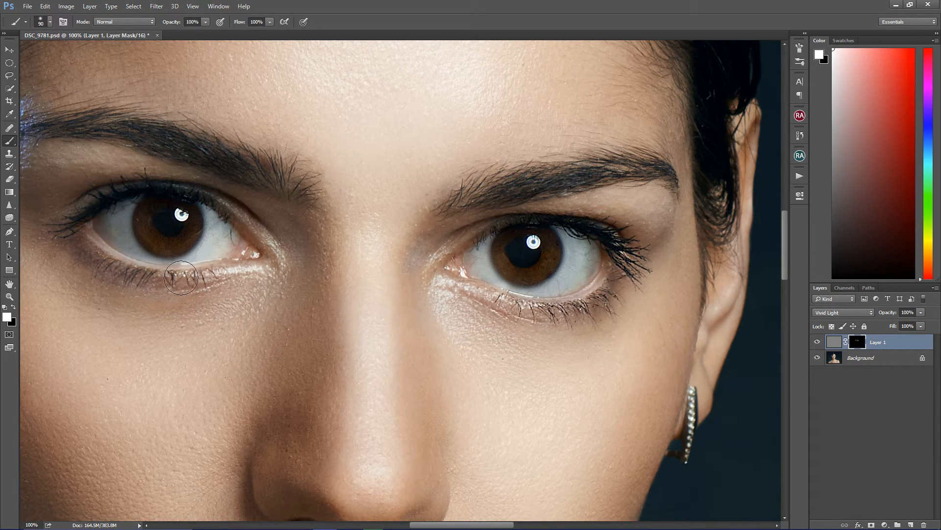
pyautogui.moveTo(182, 278)
pyautogui.mouseDown()
pyautogui.moveTo(94, 264)
pyautogui.moveTo(62, 219)
pyautogui.moveTo(132, 197)
pyautogui.moveTo(114, 229)
pyautogui.moveTo(206, 261)
pyautogui.mouseUp()
pyautogui.click(921, 313)
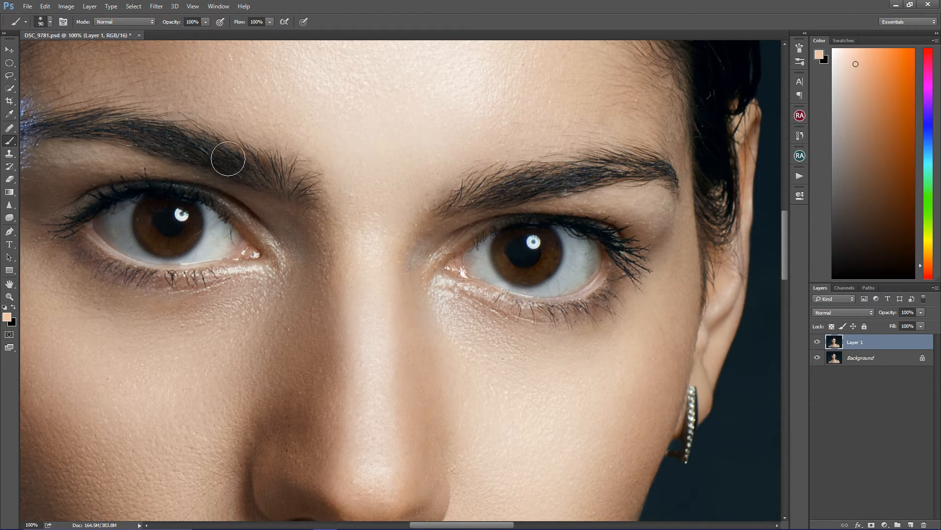
# - Apply a High Pass filter with an 8-pixel radius to Layer 1 and set its blend mode to Soft Light
pyautogui.click(155, 8)
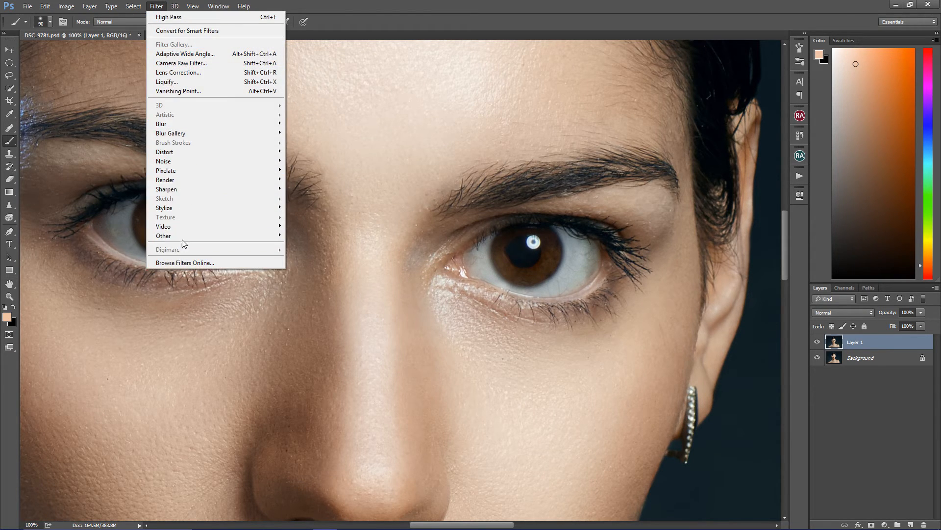
pyautogui.moveTo(182, 238)
pyautogui.click(122, 244)
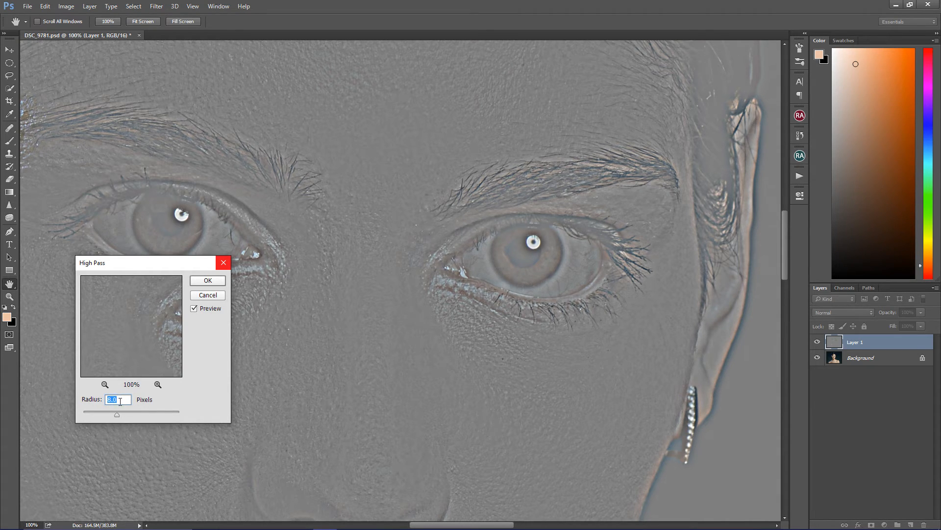
pyautogui.click(206, 282)
pyautogui.press('b')
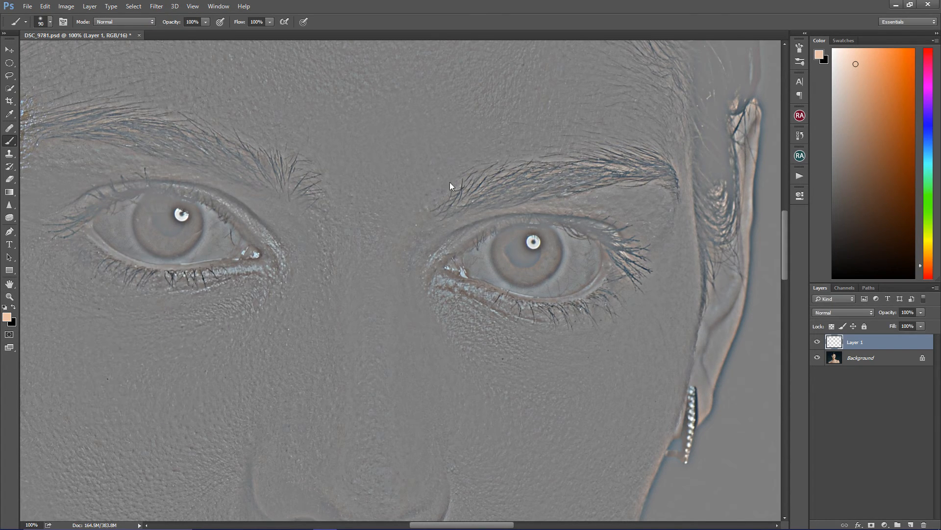
pyautogui.click(850, 312)
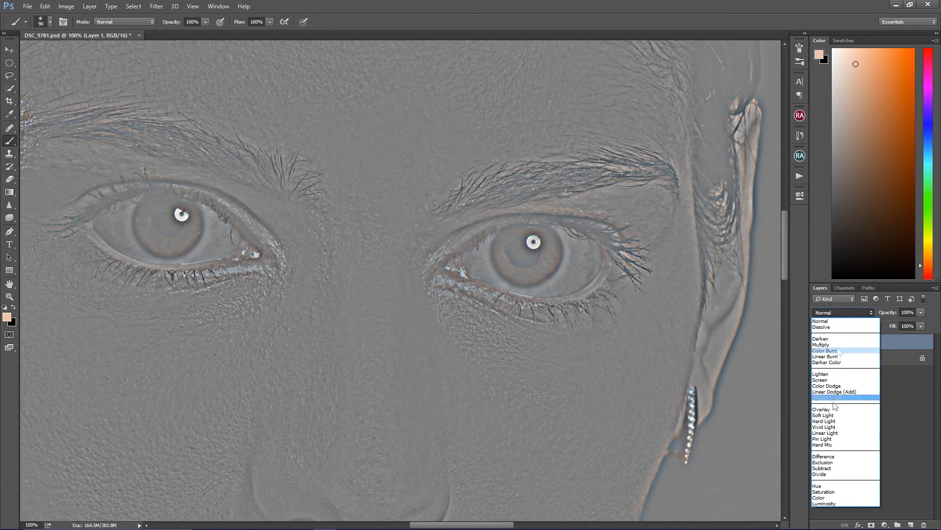
pyautogui.click(826, 415)
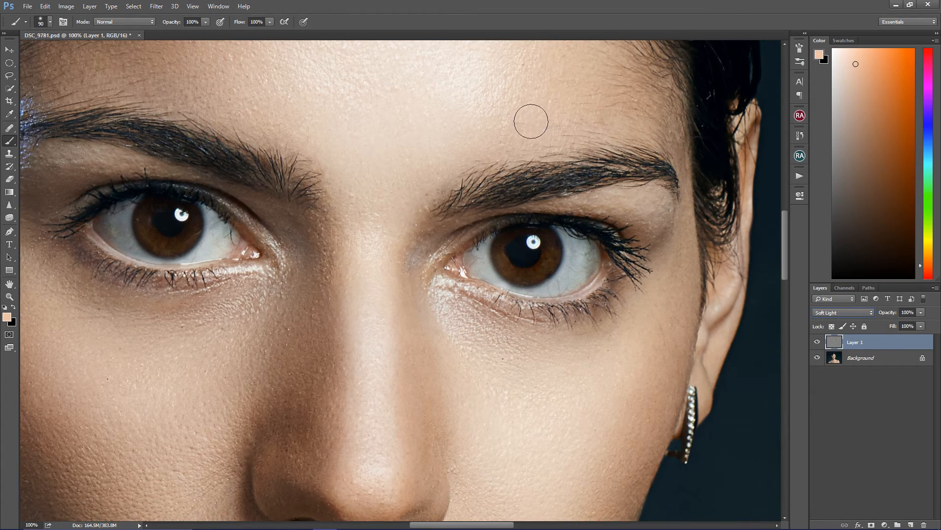
# - Add a black layer mask to Layer 1 and paint white over both eyes to reveal the Soft Light sharpening
pyautogui.click(872, 524)
pyautogui.hotkey('ctrl', 'i')
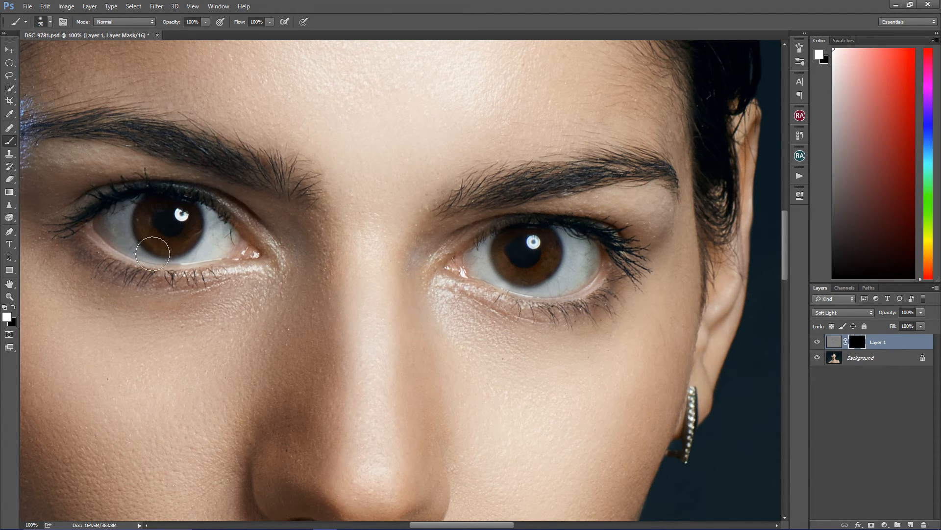
pyautogui.moveTo(241, 253); pyautogui.dragTo(260, 227)
pyautogui.moveTo(499, 242)
pyautogui.mouseDown()
pyautogui.moveTo(473, 260)
pyautogui.moveTo(618, 256)
pyautogui.moveTo(520, 301)
pyautogui.moveTo(618, 297)
pyautogui.mouseUp()
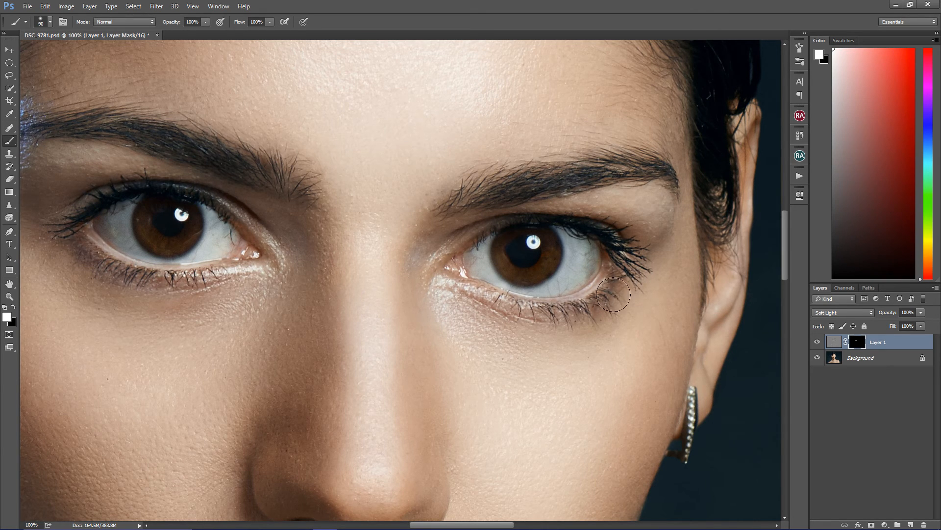
# - Set Layer 1's opacity to 55% and hide the layer to compare the whole portrait without the eye sharpening
pyautogui.click(921, 313)
pyautogui.click(9, 297)
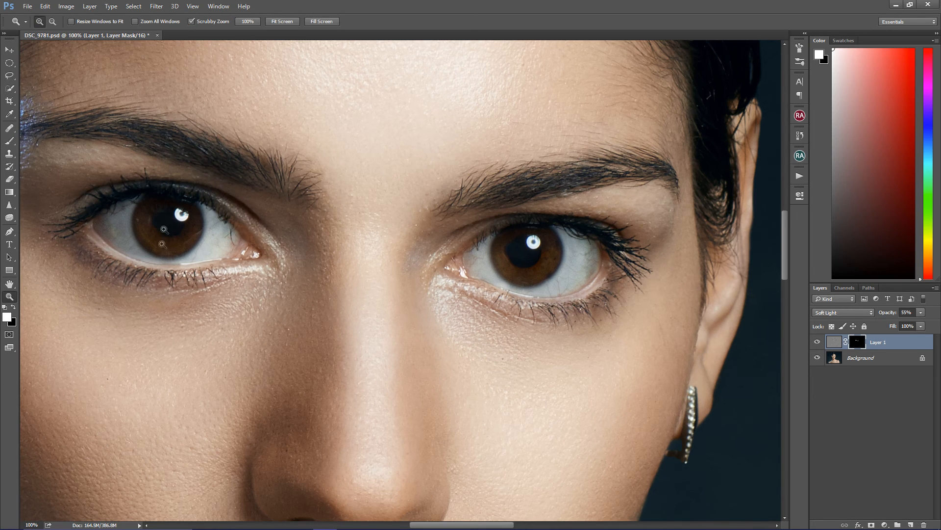
pyautogui.rightClick(175, 235)
pyautogui.click(219, 244)
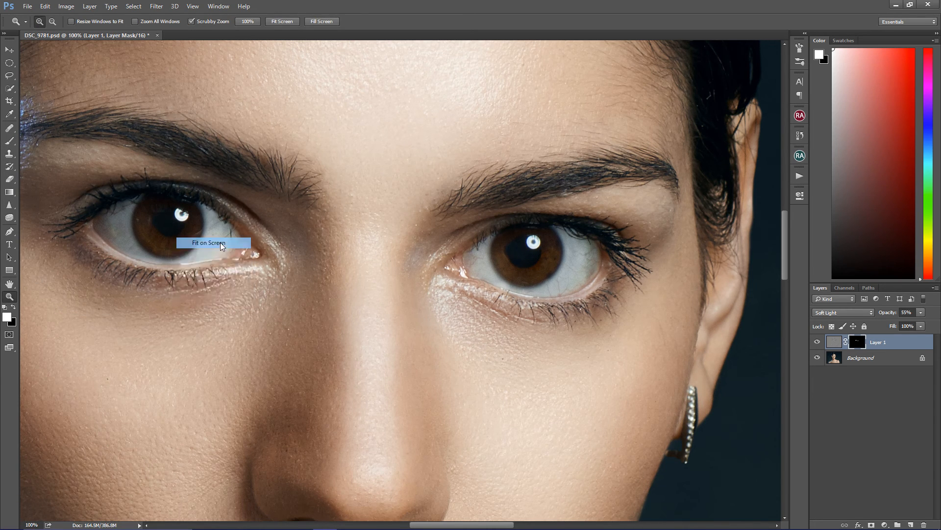
pyautogui.click(817, 342)
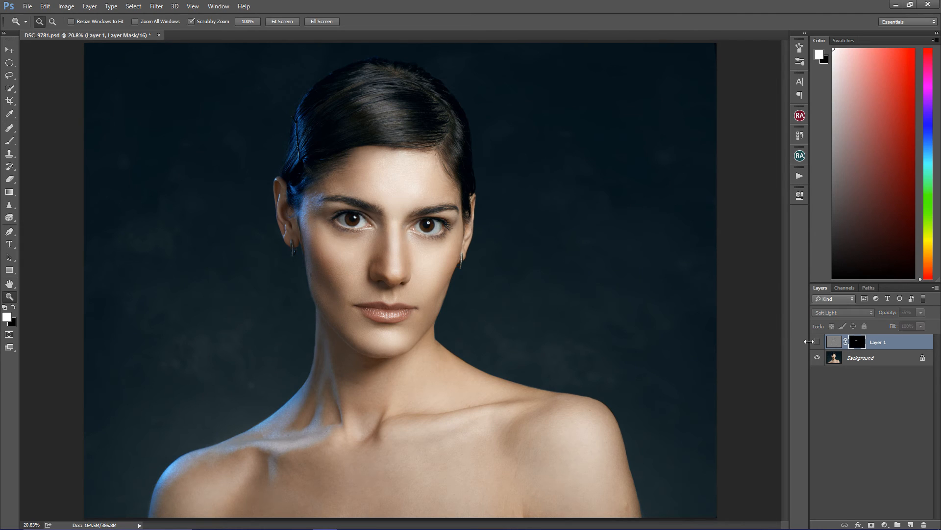